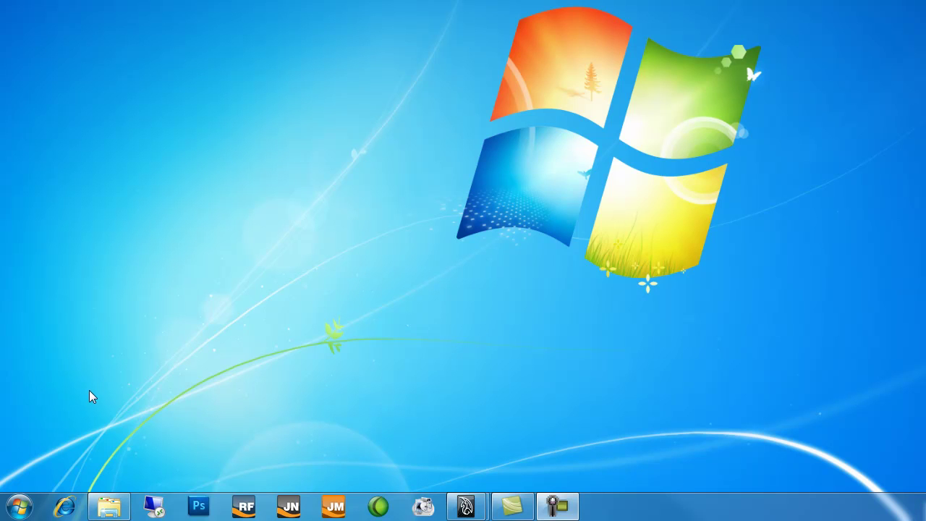
Examine the Local Area Connection's TCP/IPv4 address and subnet mask, and close the network settings without changes.
{"action": "left_click", "coordinate": [20, 507]}
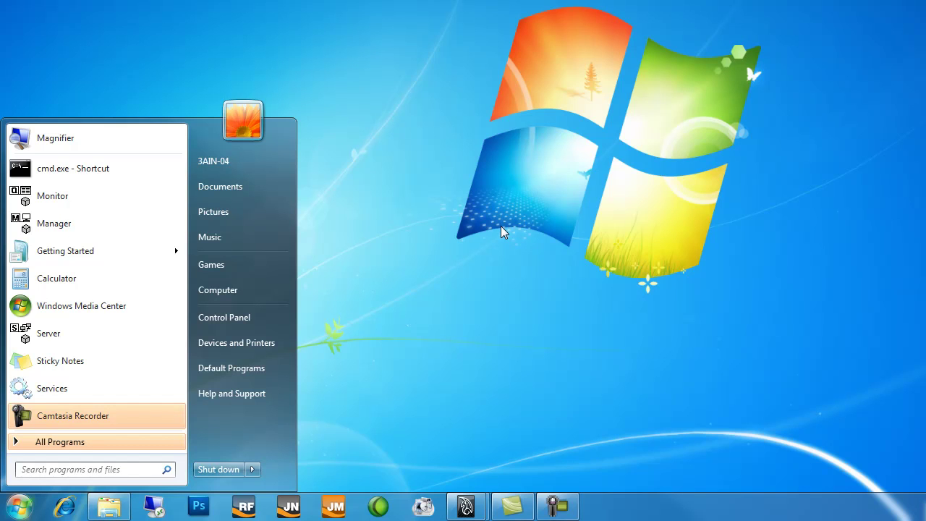
{"action": "left_click", "coordinate": [238, 318]}
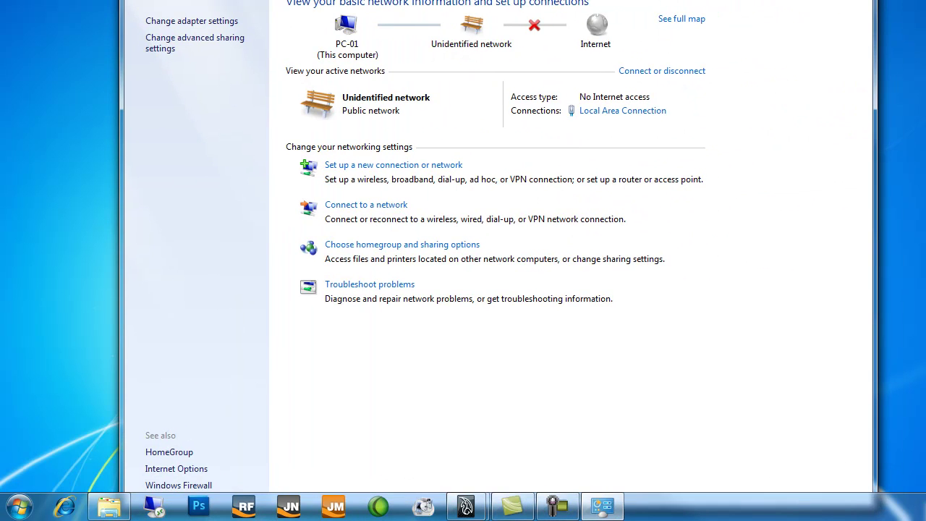
{"action": "left_click", "coordinate": [198, 25]}
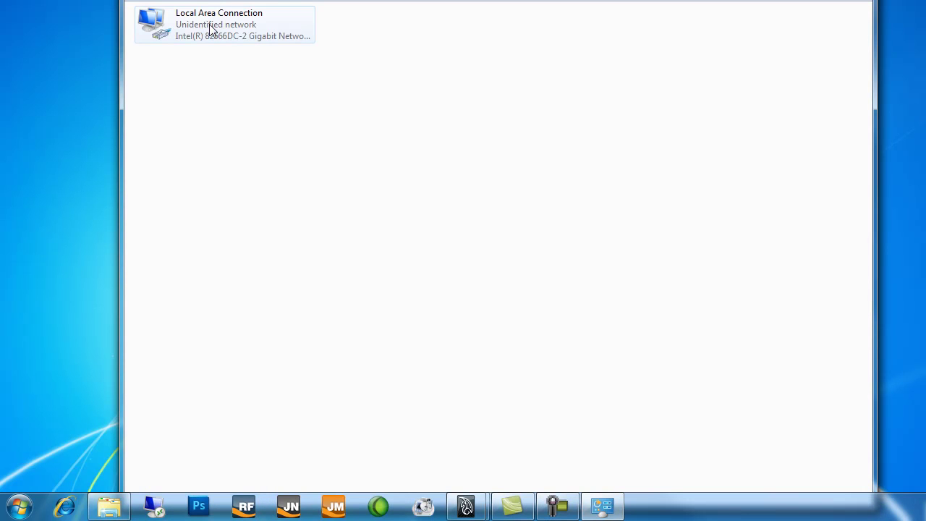
{"action": "left_click", "coordinate": [210, 29]}
{"action": "right_click", "coordinate": [210, 27]}
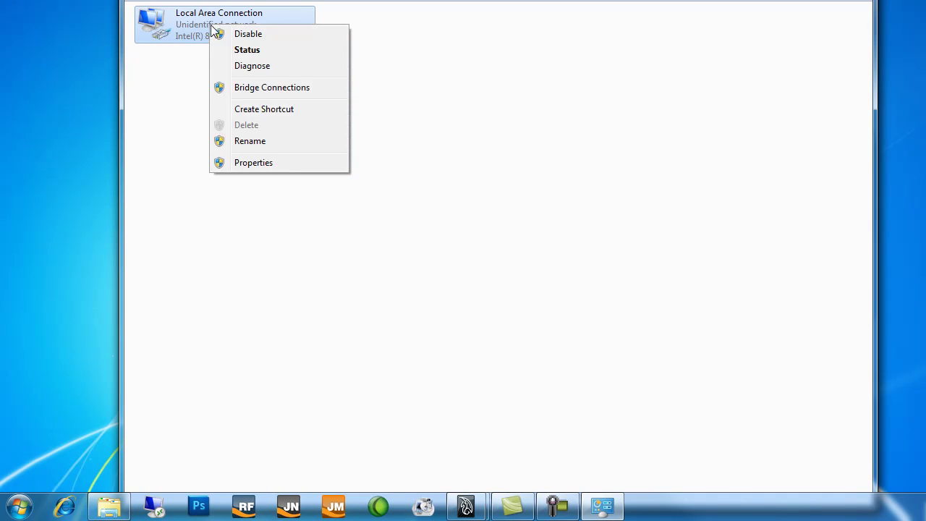
{"action": "left_click", "coordinate": [275, 170]}
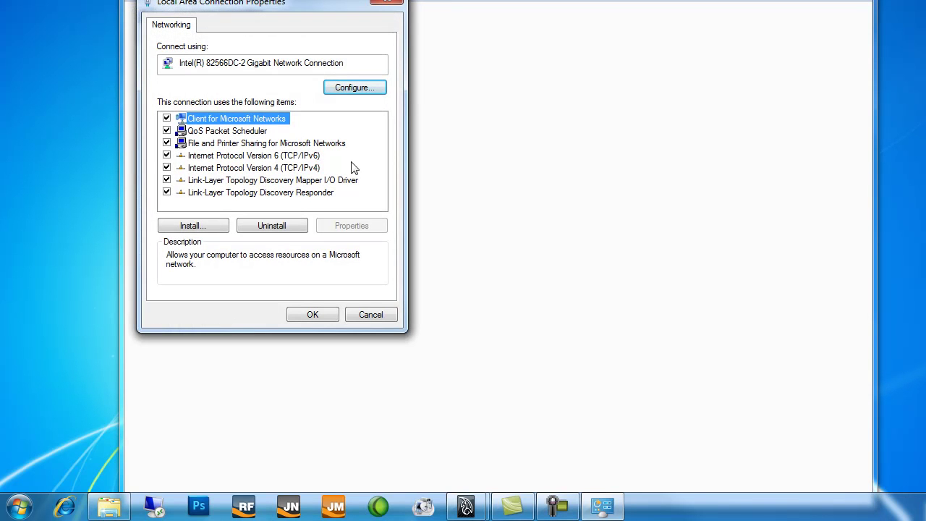
{"action": "left_click", "coordinate": [317, 171]}
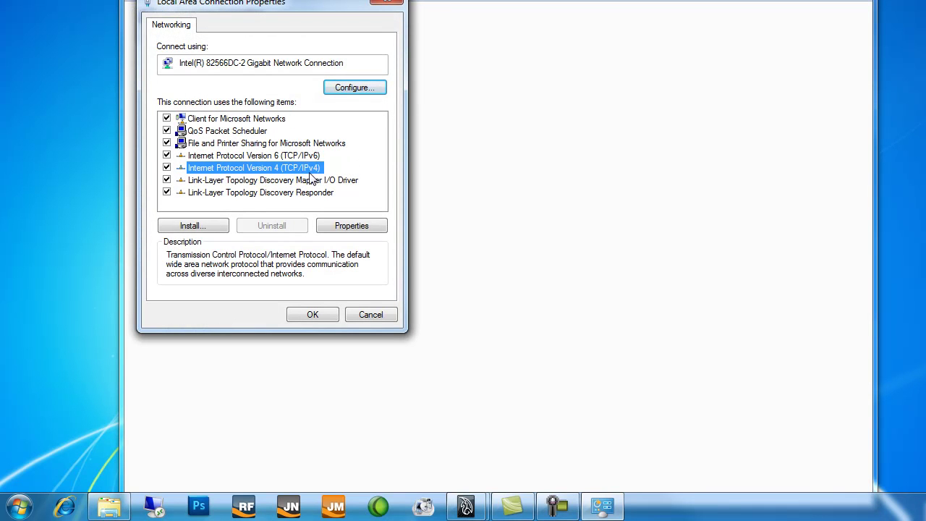
{"action": "left_click", "coordinate": [352, 227]}
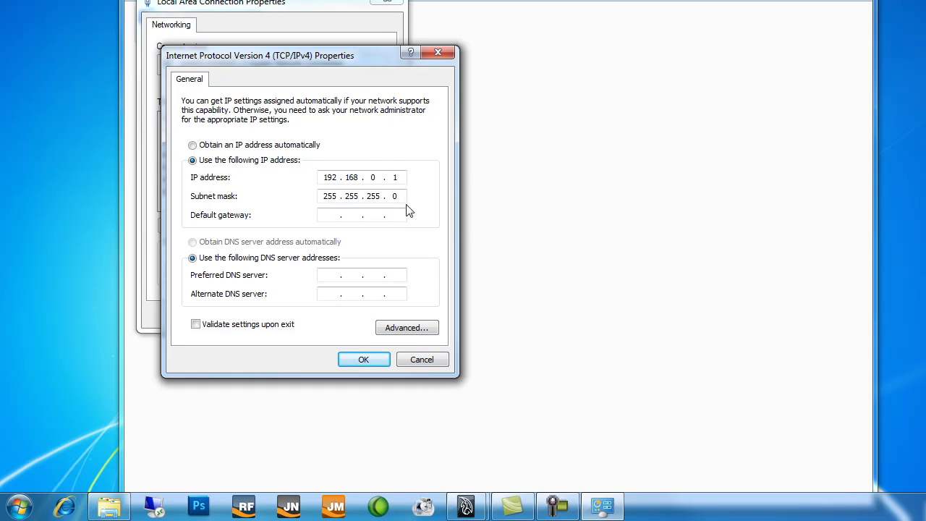
{"action": "left_click", "coordinate": [419, 359]}
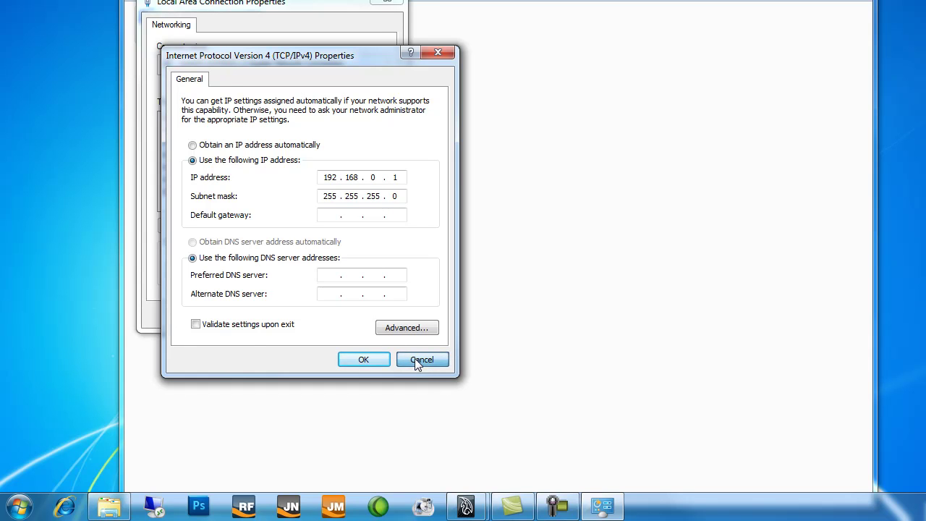
{"action": "left_click", "coordinate": [366, 313]}
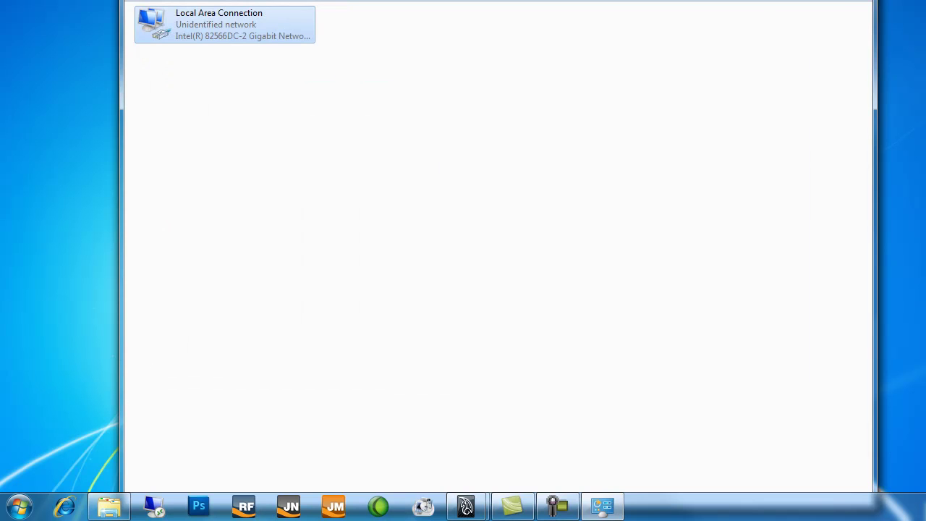
{"action": "key", "text": "alt+F4"}
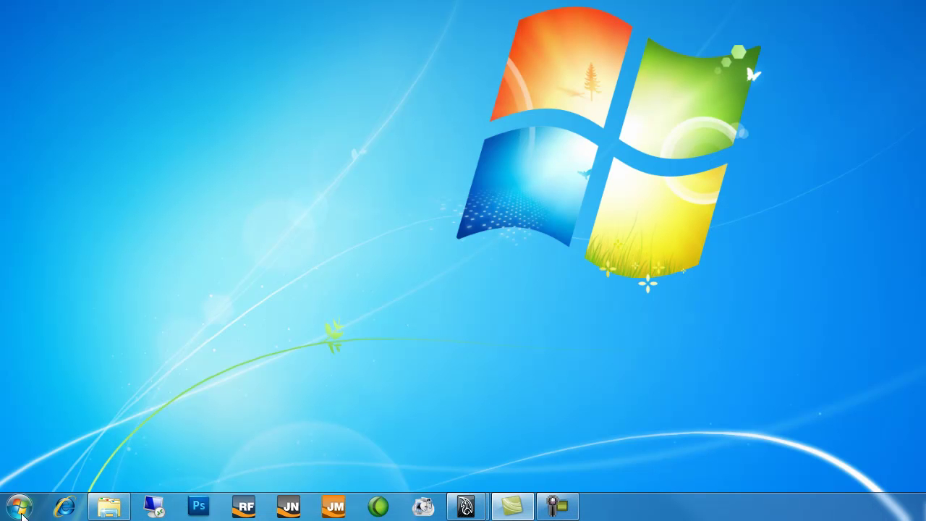
Launch Backburner Manager and move its window fully into view.
{"action": "left_click", "coordinate": [20, 508]}
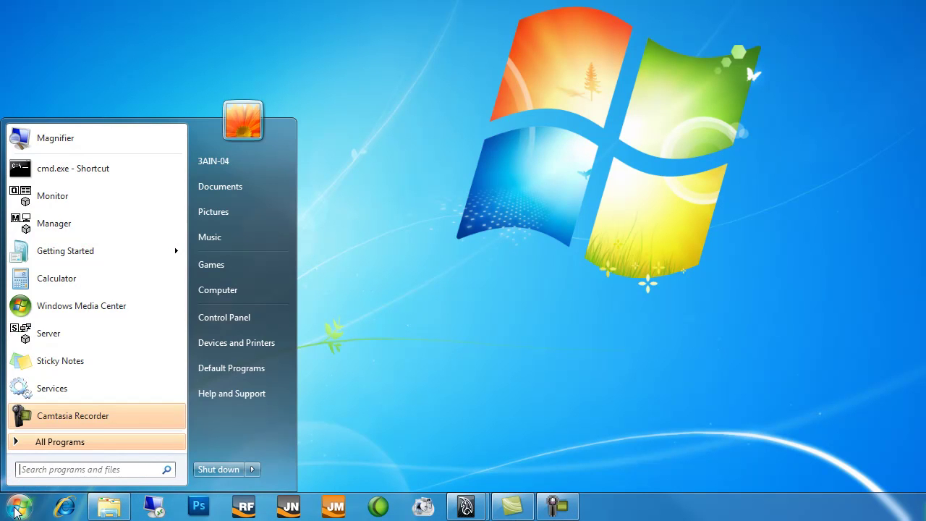
{"action": "left_click", "coordinate": [64, 445]}
{"action": "left_click", "coordinate": [60, 409]}
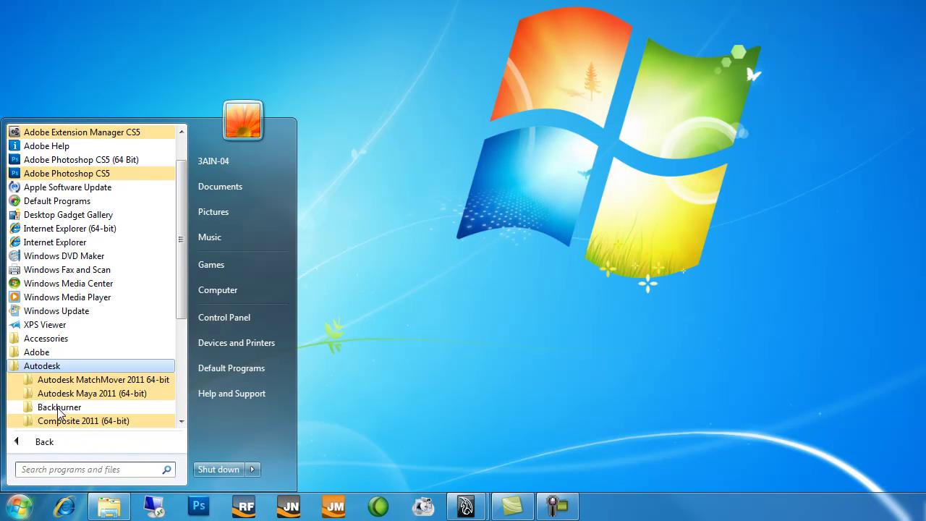
{"action": "left_click", "coordinate": [66, 410]}
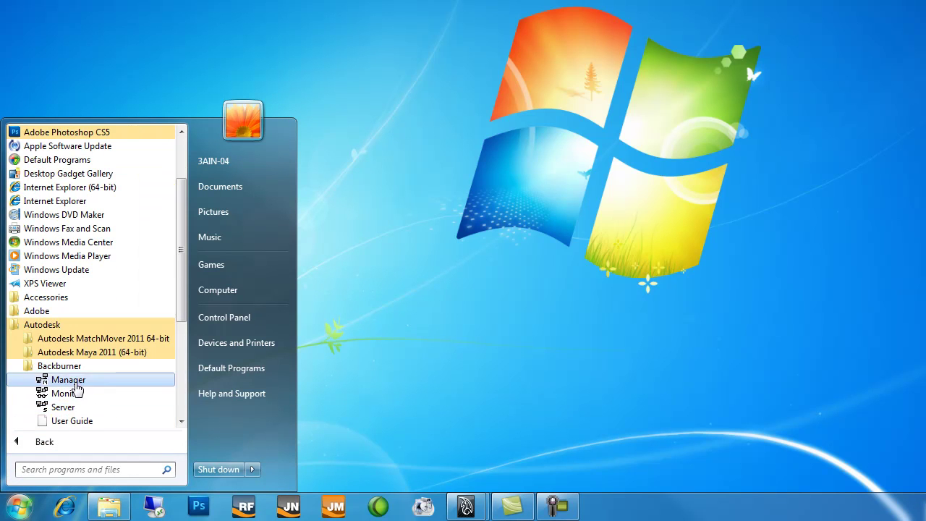
{"action": "left_click", "coordinate": [76, 379]}
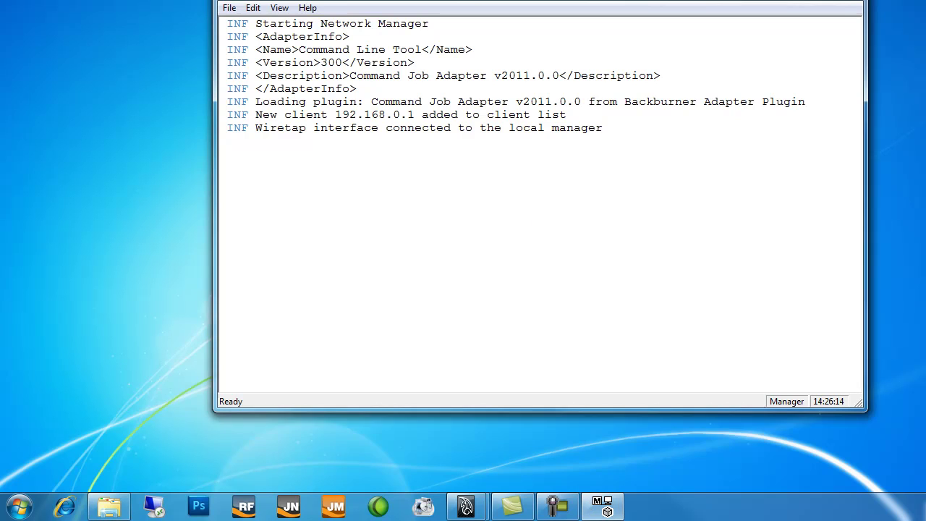
{"action": "left_click_drag", "start_coordinate": [643, 0], "coordinate": [629, 25]}
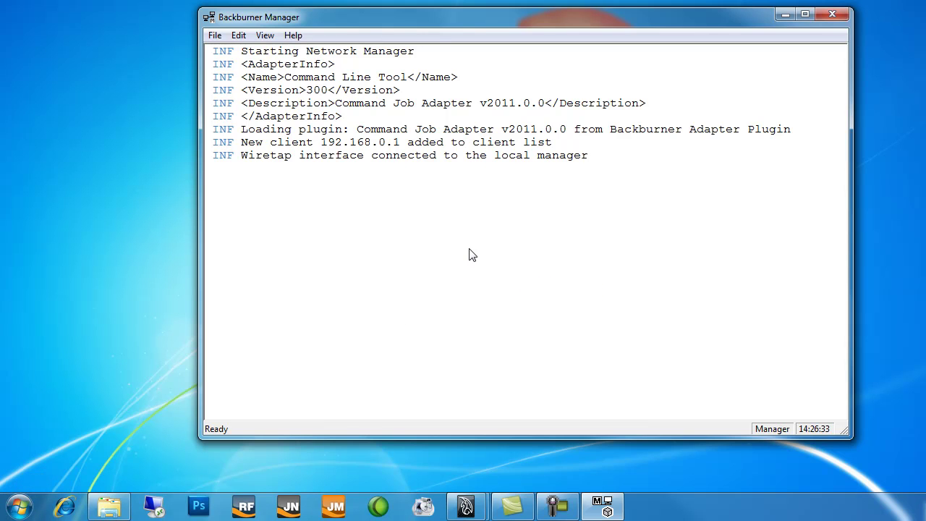
Launch Backburner Server alongside the running manager.
{"action": "left_click", "coordinate": [22, 507]}
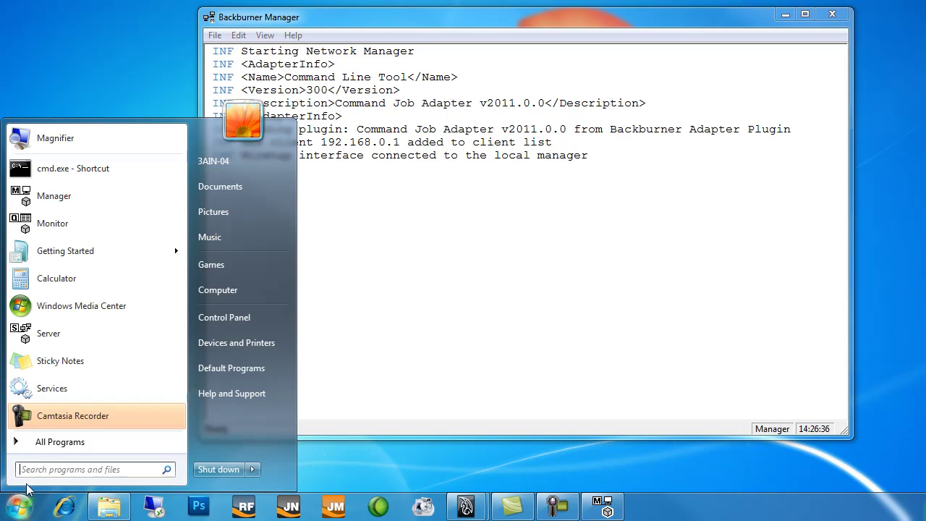
{"action": "left_click", "coordinate": [60, 442]}
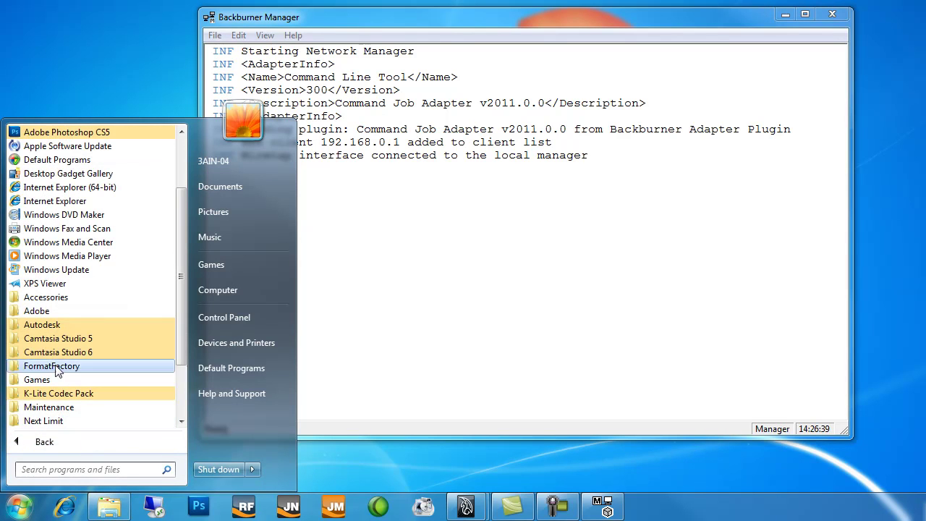
{"action": "left_click", "coordinate": [55, 327]}
{"action": "left_click", "coordinate": [63, 368]}
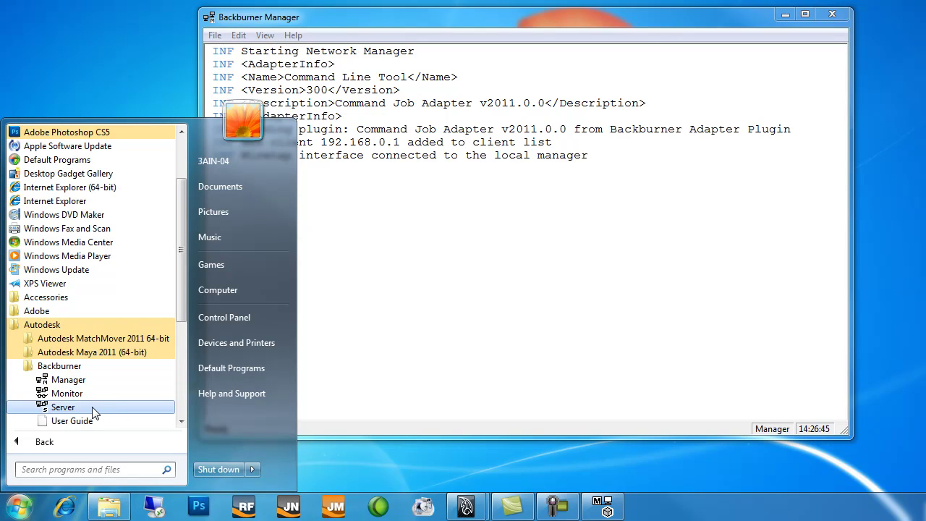
{"action": "left_click", "coordinate": [92, 407]}
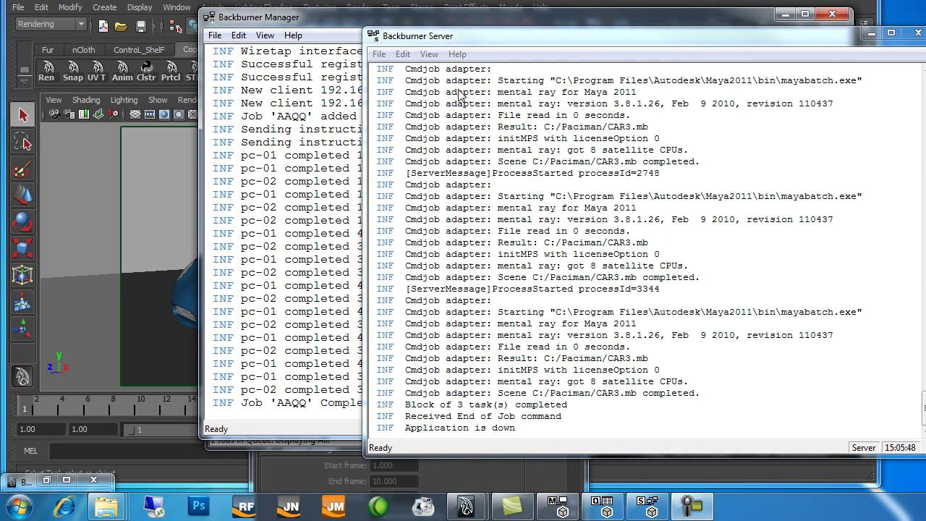
Open the Backburner Server general settings and examine the server name and the manager IP address fields.
{"action": "left_click", "coordinate": [406, 56]}
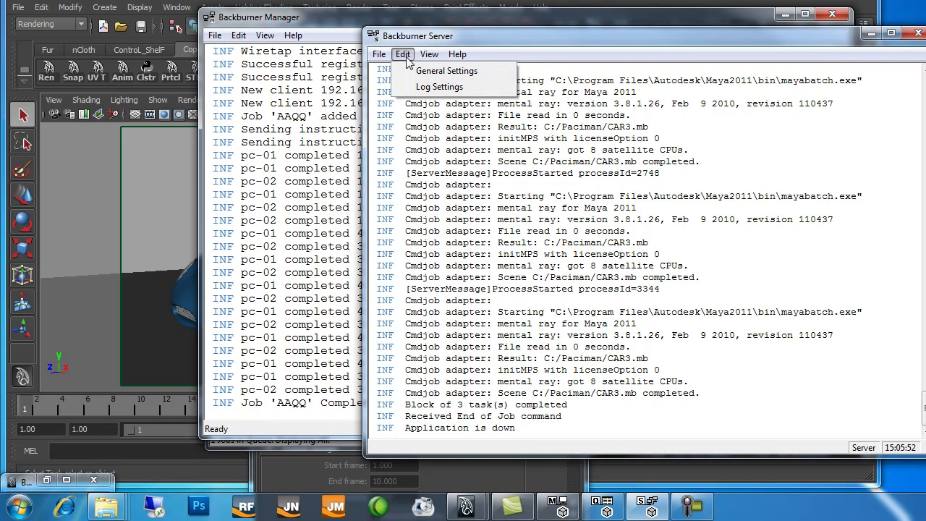
{"action": "left_click", "coordinate": [443, 71]}
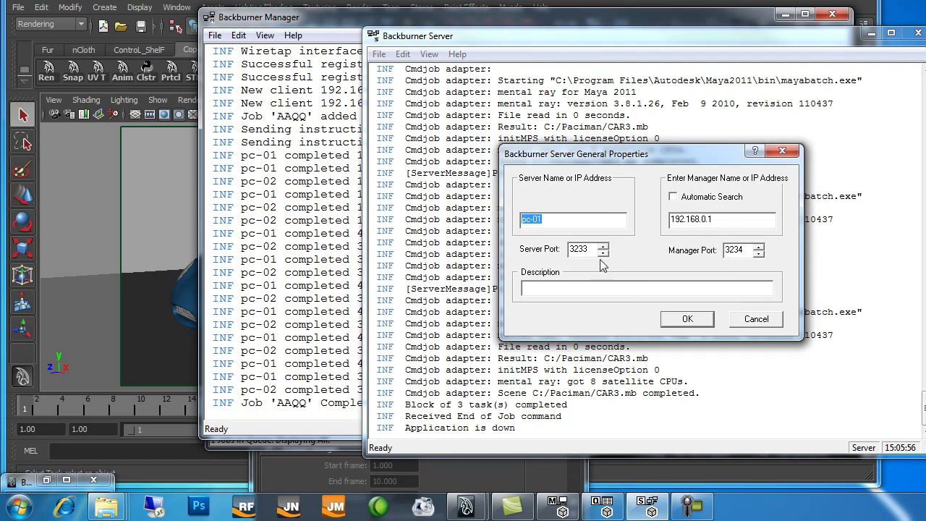
{"action": "left_click_drag", "start_coordinate": [556, 220], "coordinate": [501, 221]}
{"action": "left_click_drag", "start_coordinate": [557, 220], "coordinate": [522, 222]}
{"action": "left_click", "coordinate": [555, 220]}
{"action": "left_click_drag", "start_coordinate": [730, 219], "coordinate": [647, 220]}
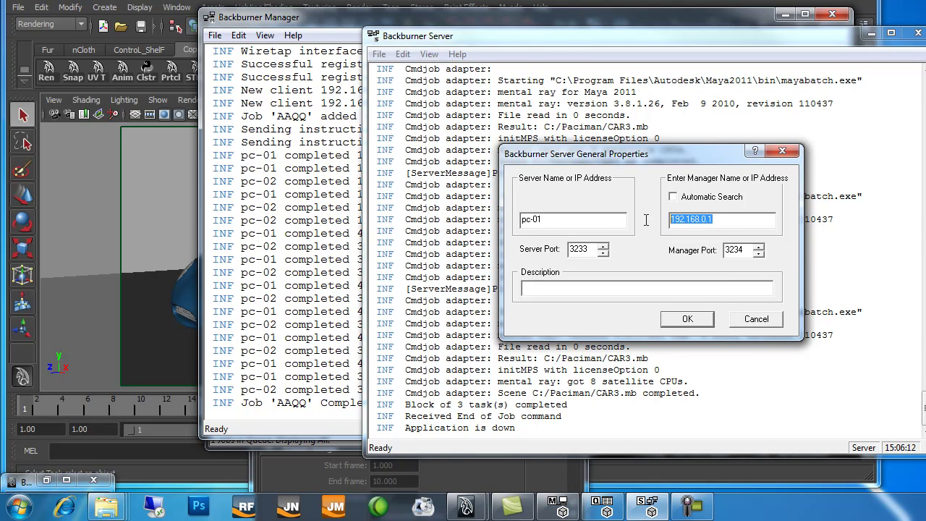
{"action": "left_click", "coordinate": [724, 219]}
{"action": "left_click_drag", "start_coordinate": [727, 220], "coordinate": [631, 225]}
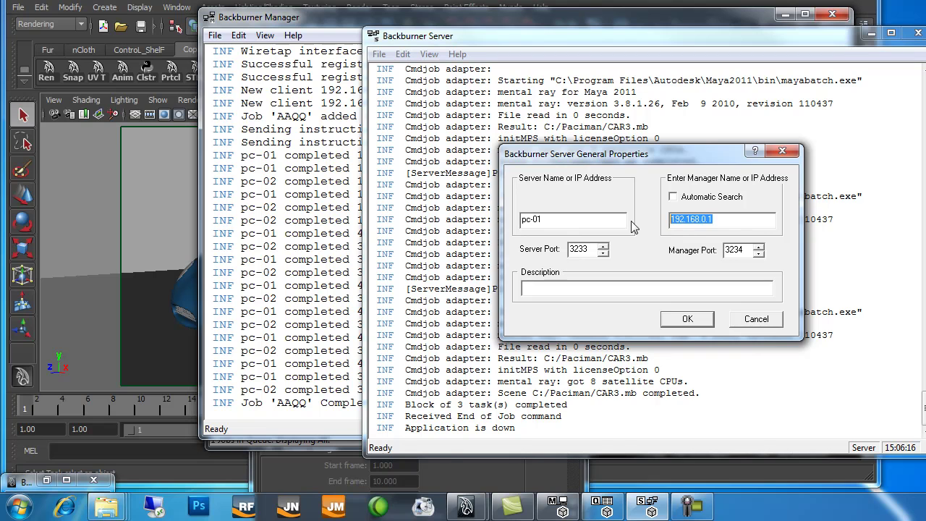
{"action": "left_click", "coordinate": [724, 220]}
{"action": "left_click_drag", "start_coordinate": [709, 219], "coordinate": [722, 219]}
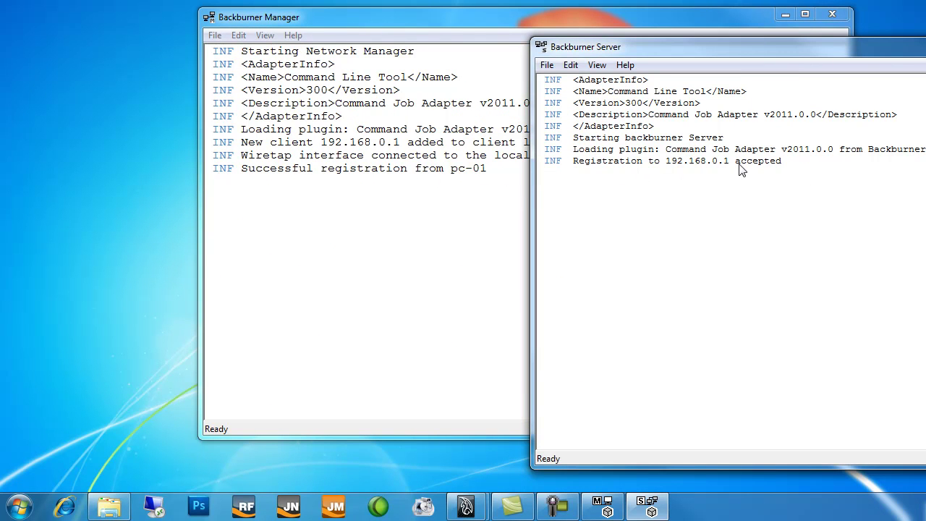
Launch Backburner Monitor and arrange the server and queue monitor windows on the desktop.
{"action": "left_click_drag", "start_coordinate": [722, 54], "coordinate": [723, 44]}
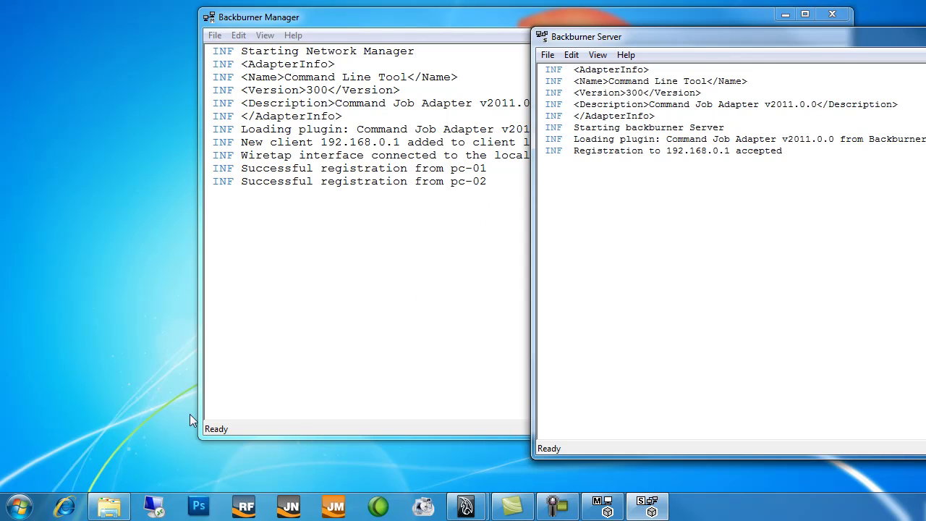
{"action": "left_click", "coordinate": [19, 507]}
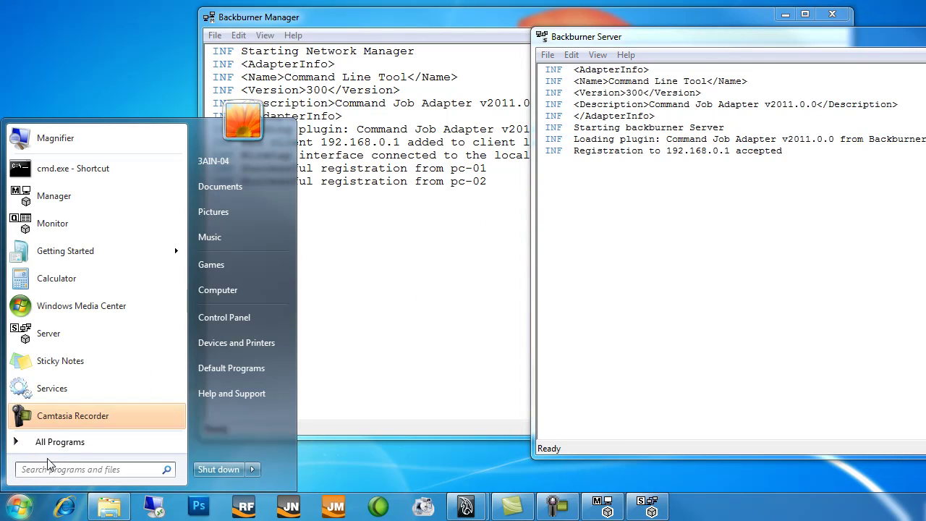
{"action": "left_click", "coordinate": [58, 442]}
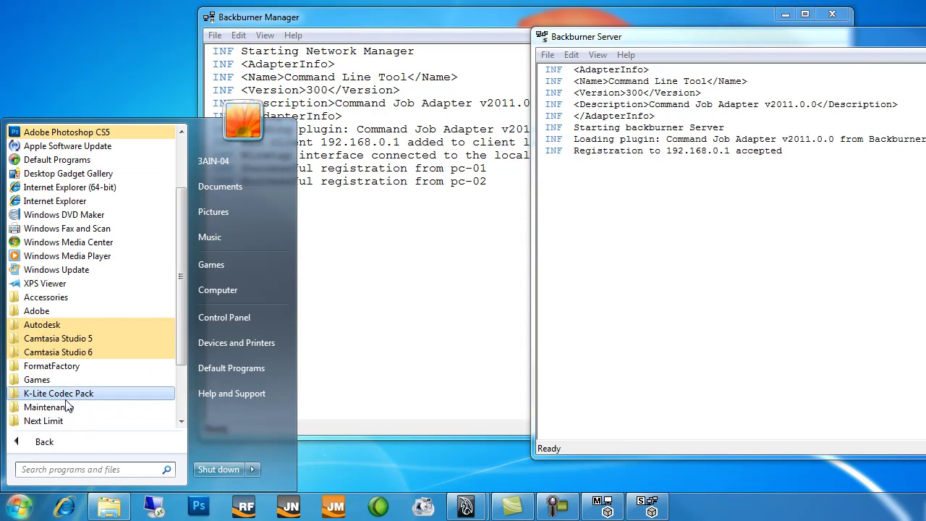
{"action": "left_click", "coordinate": [56, 325]}
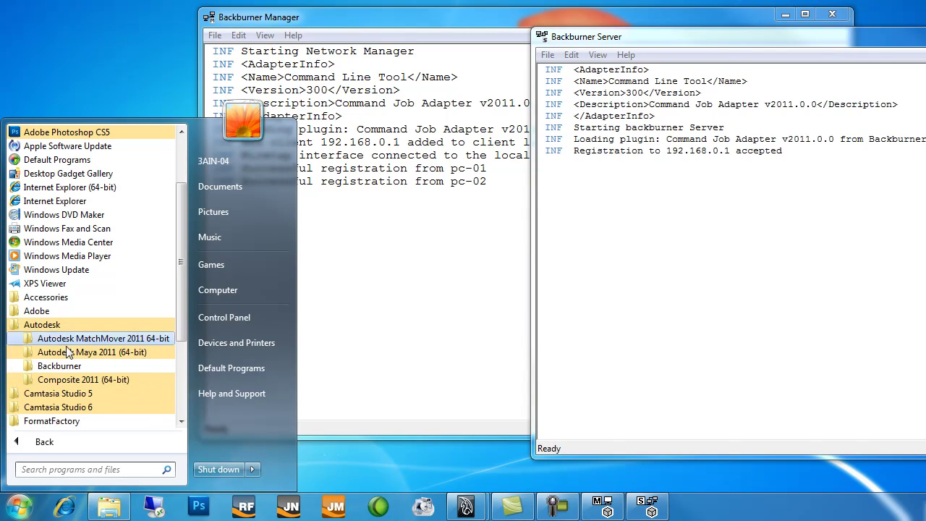
{"action": "left_click", "coordinate": [72, 367]}
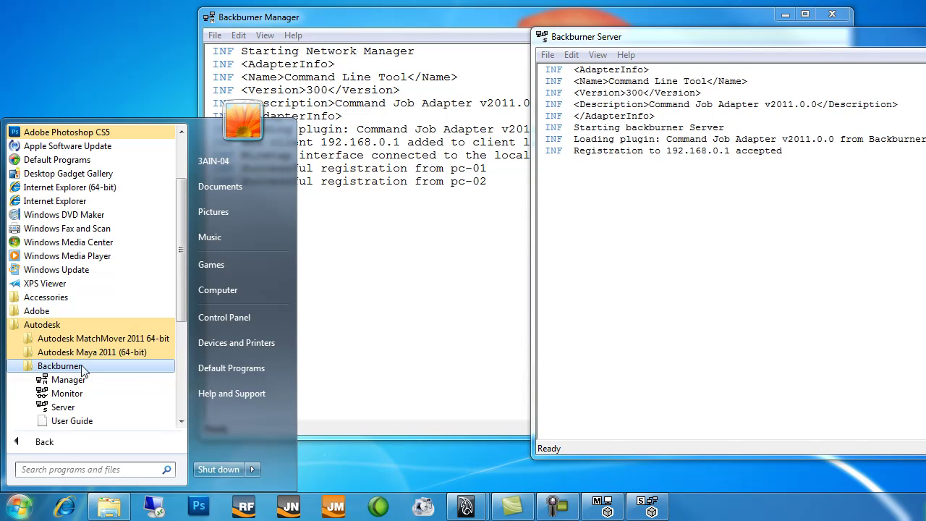
{"action": "left_click", "coordinate": [110, 394]}
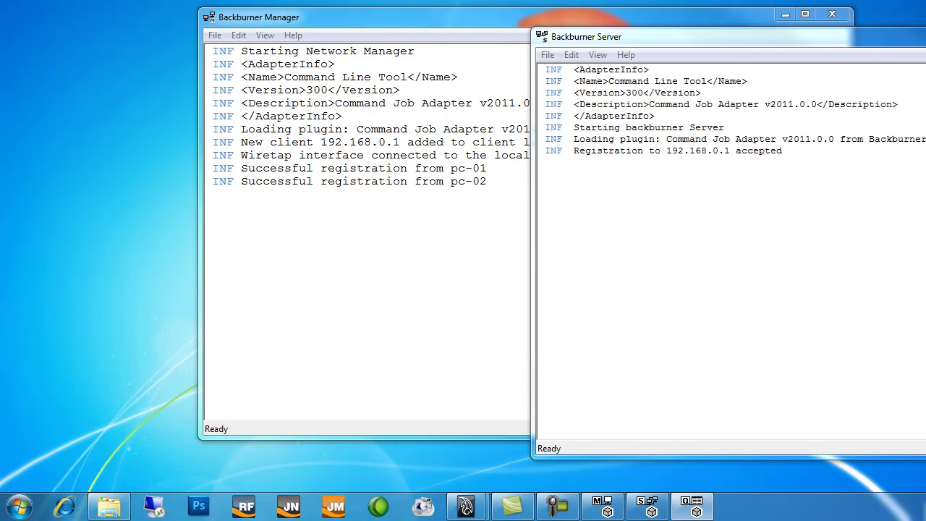
{"action": "left_click_drag", "start_coordinate": [259, 2], "coordinate": [380, 34]}
{"action": "left_click_drag", "start_coordinate": [472, 45], "coordinate": [417, 17]}
{"action": "left_click_drag", "start_coordinate": [412, 23], "coordinate": [415, 24]}
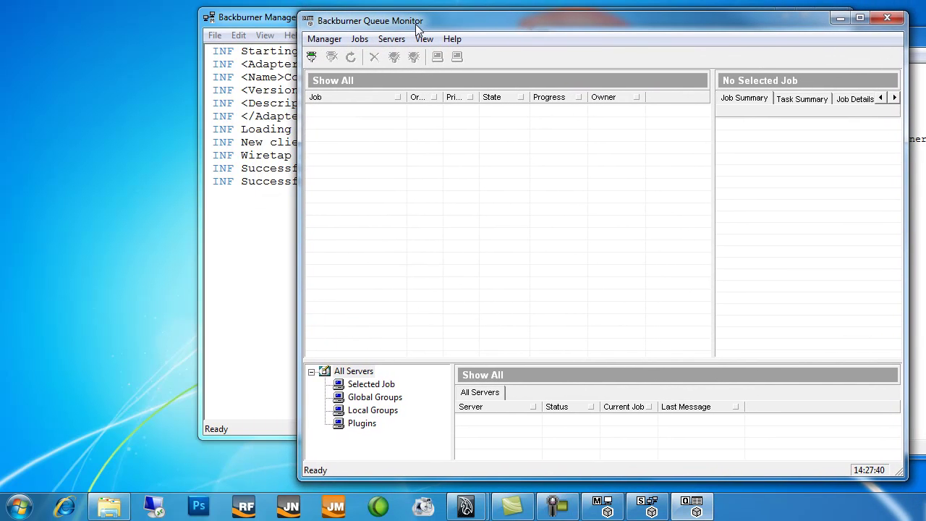
Connect the queue monitor to the manager at 192.168.0.1 using port 3234.
{"action": "left_click", "coordinate": [312, 58]}
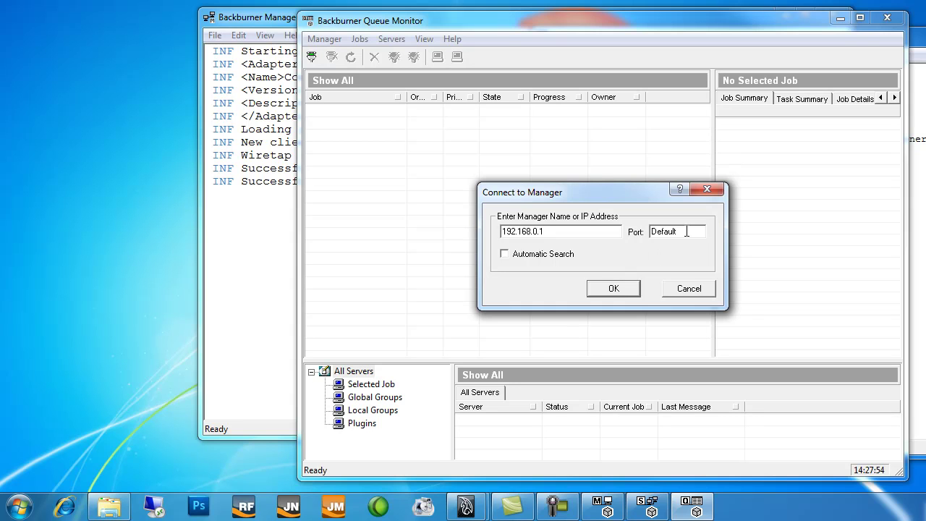
{"action": "left_click_drag", "start_coordinate": [686, 232], "coordinate": [617, 235]}
{"action": "type", "text": "3234"}
{"action": "left_click", "coordinate": [615, 289]}
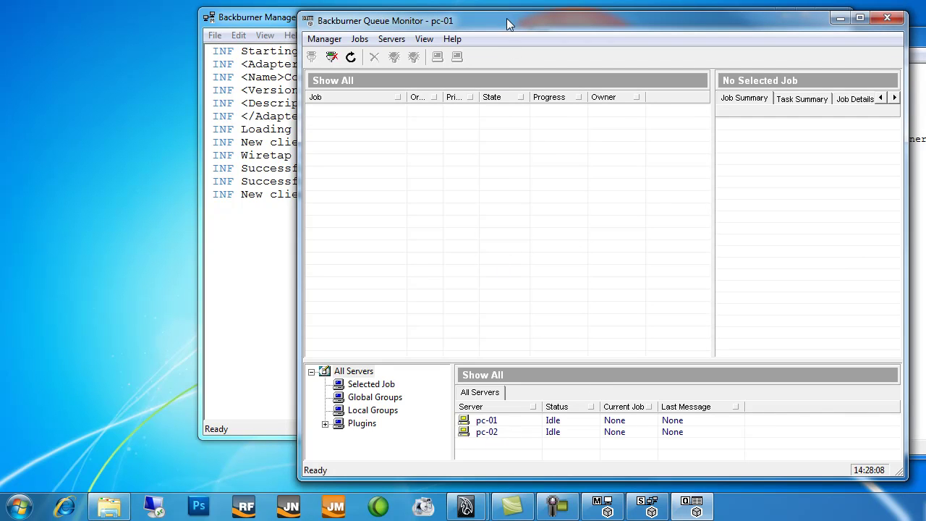
Enlarge the server list in the queue monitor, shrink the window and reposition it.
{"action": "left_click_drag", "start_coordinate": [506, 15], "coordinate": [506, 41]}
{"action": "left_click_drag", "start_coordinate": [538, 385], "coordinate": [533, 194]}
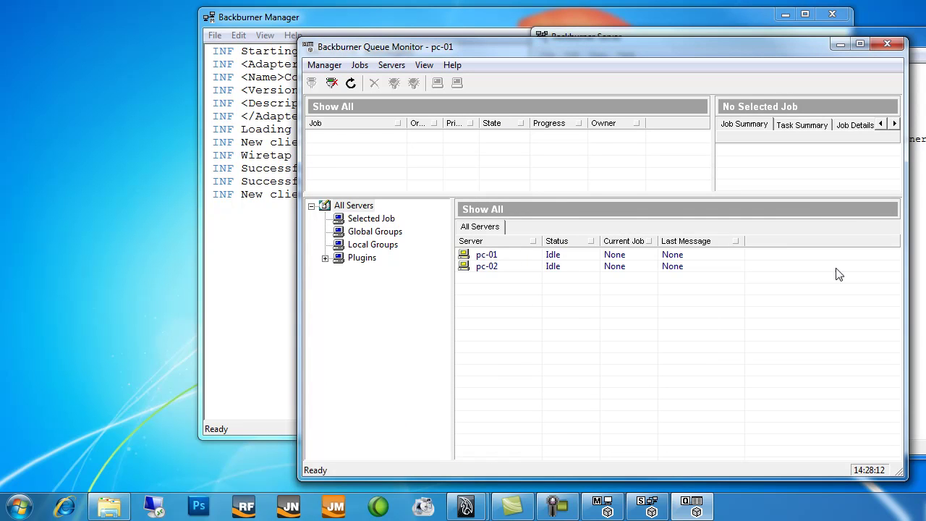
{"action": "left_click_drag", "start_coordinate": [900, 474], "coordinate": [838, 459]}
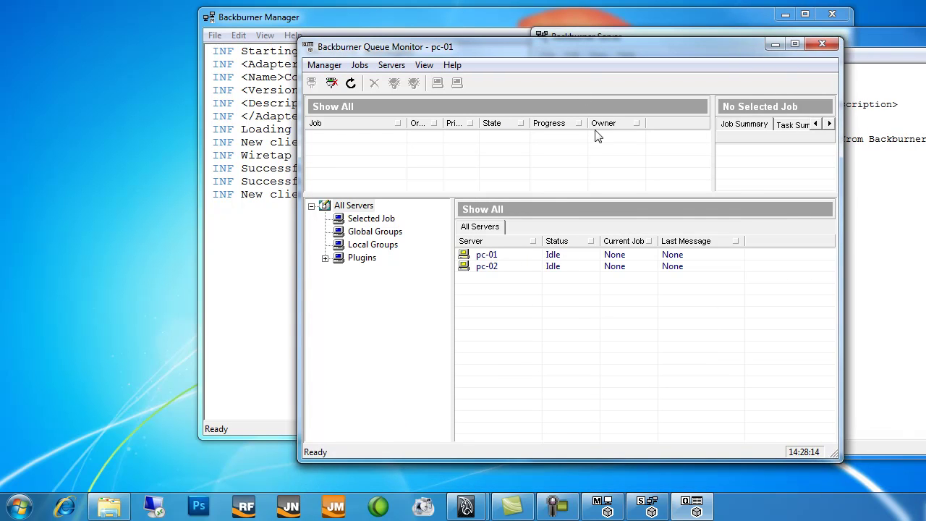
{"action": "left_click_drag", "start_coordinate": [569, 48], "coordinate": [572, 38]}
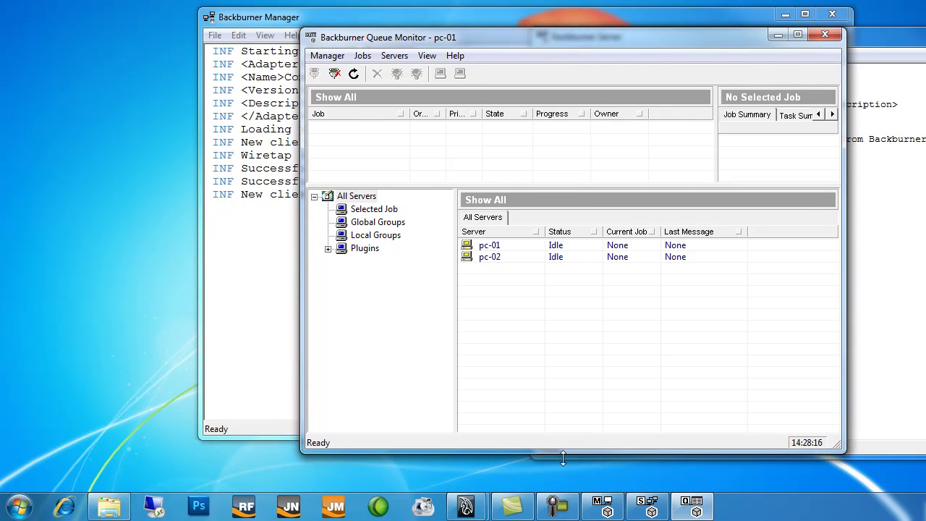
Switch to the main Maya window.
{"action": "mouse_move", "coordinate": [469, 510]}
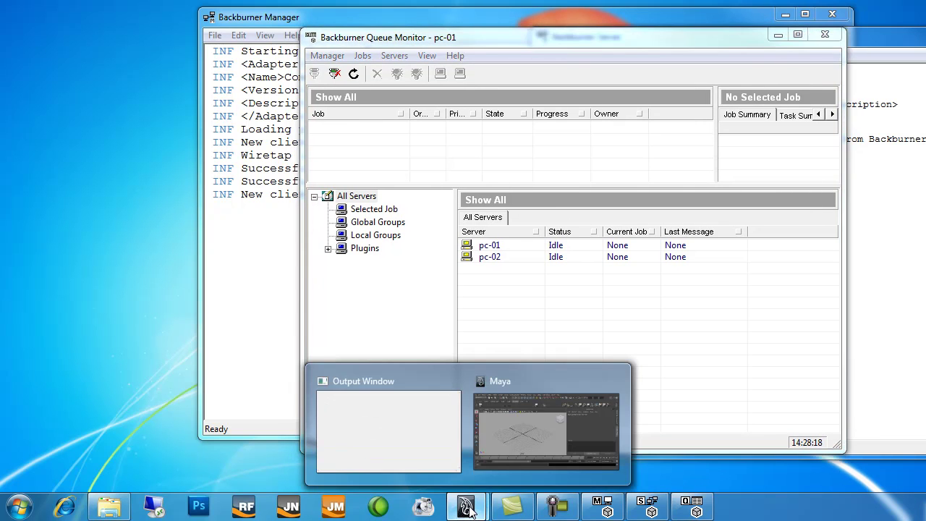